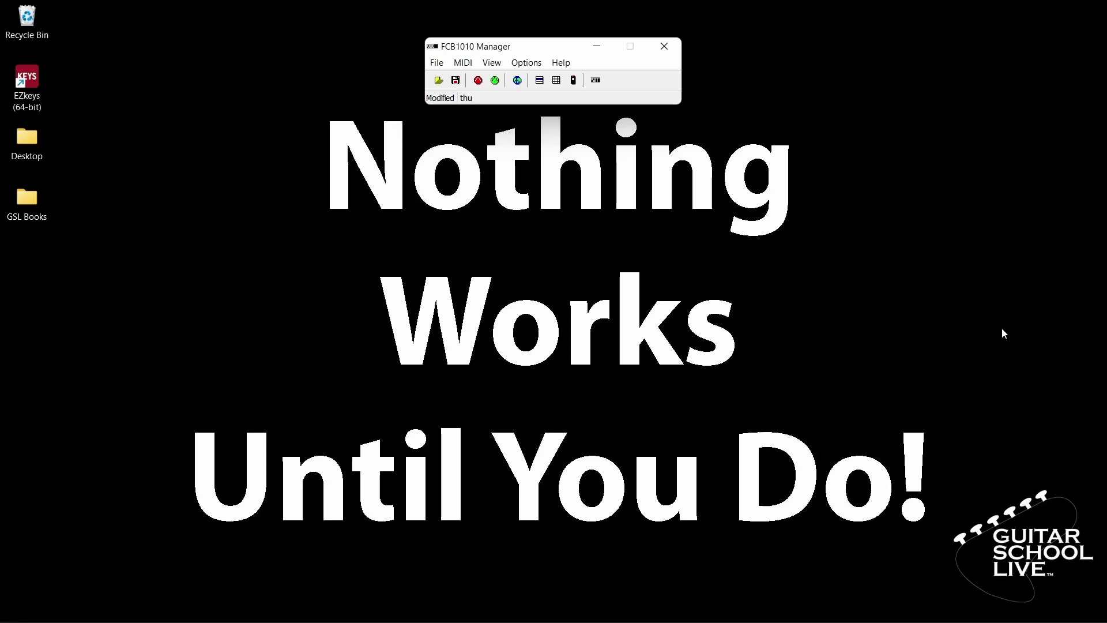
# Open the MIDI device settings and confirm 2- Focusrite USB MIDI as the enabled input and thru output device
pyautogui.click(535, 64)
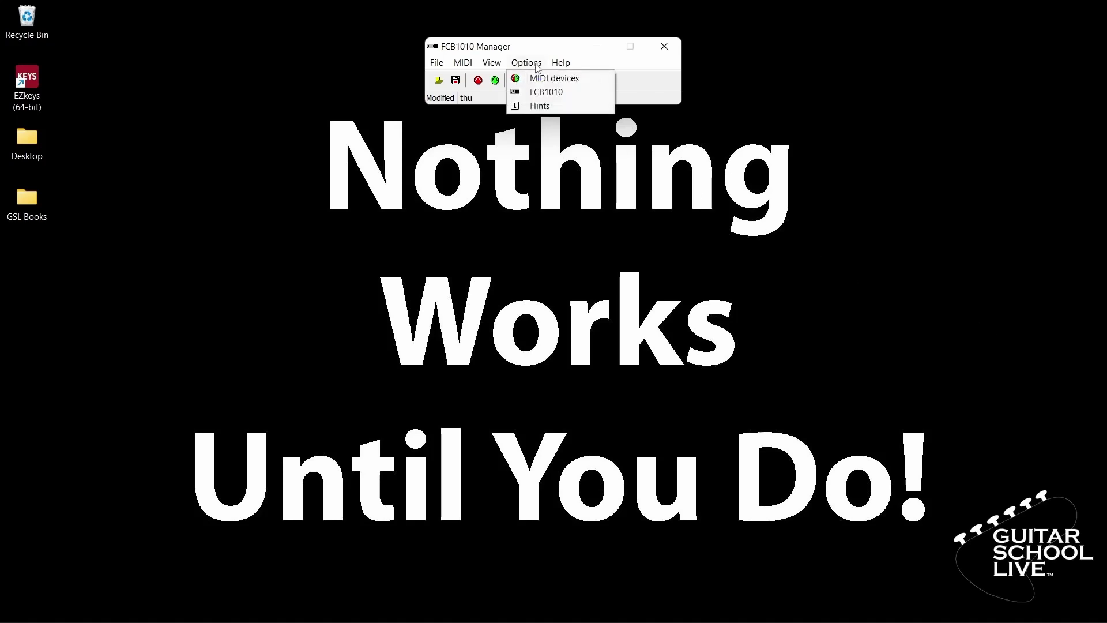
pyautogui.click(542, 79)
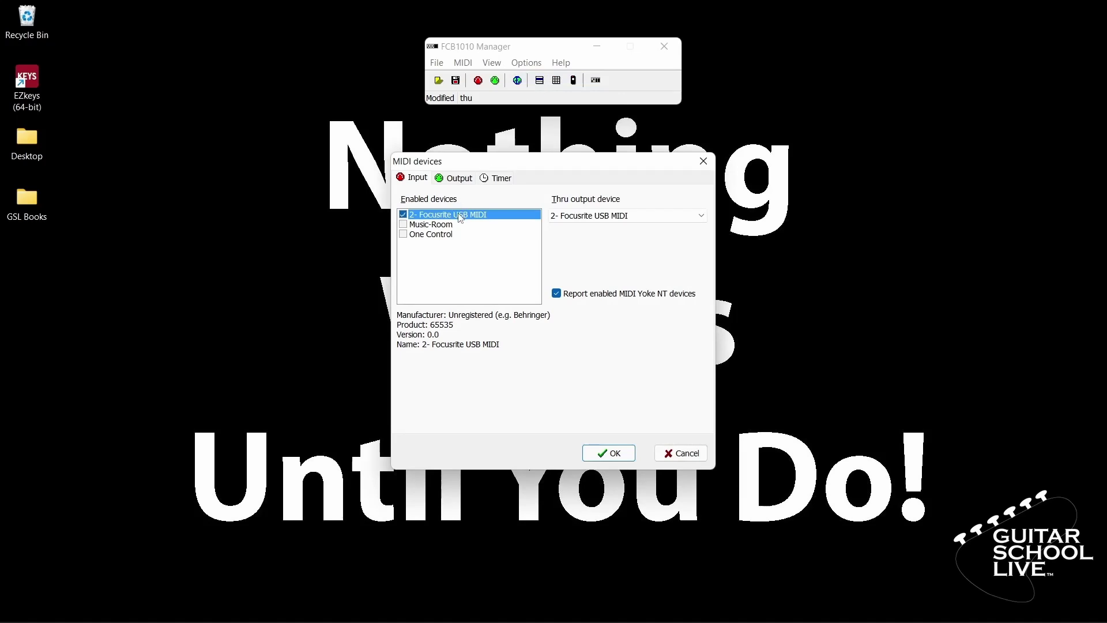
pyautogui.click(615, 453)
# Open the presets list, bring up preset 0:1 for editing and enable its PC 1 with program number 3
pyautogui.click(493, 65)
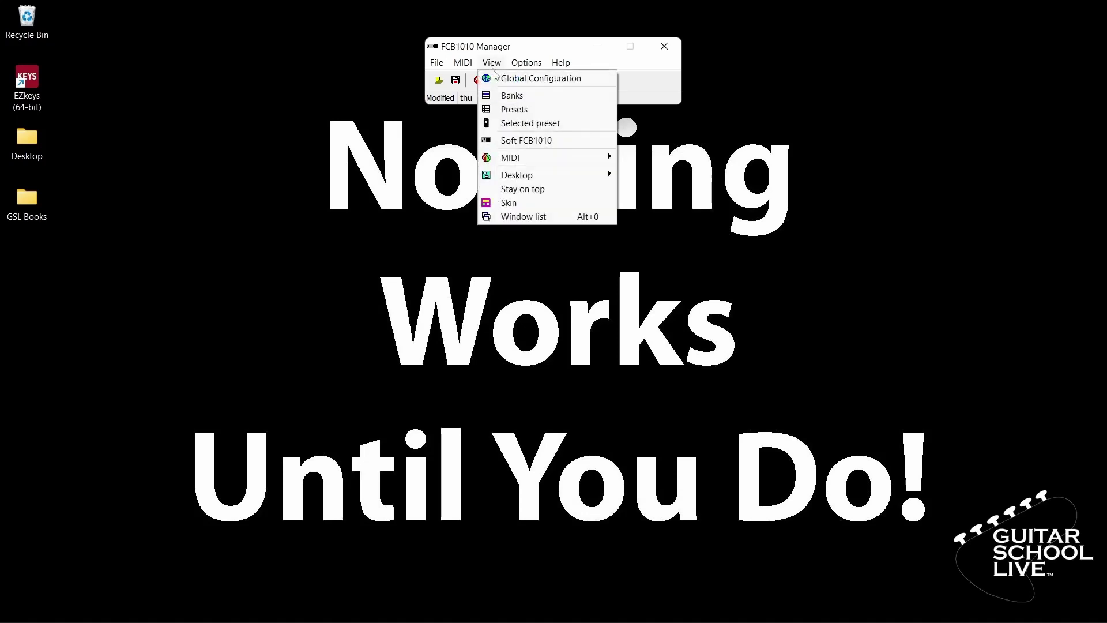
pyautogui.click(510, 109)
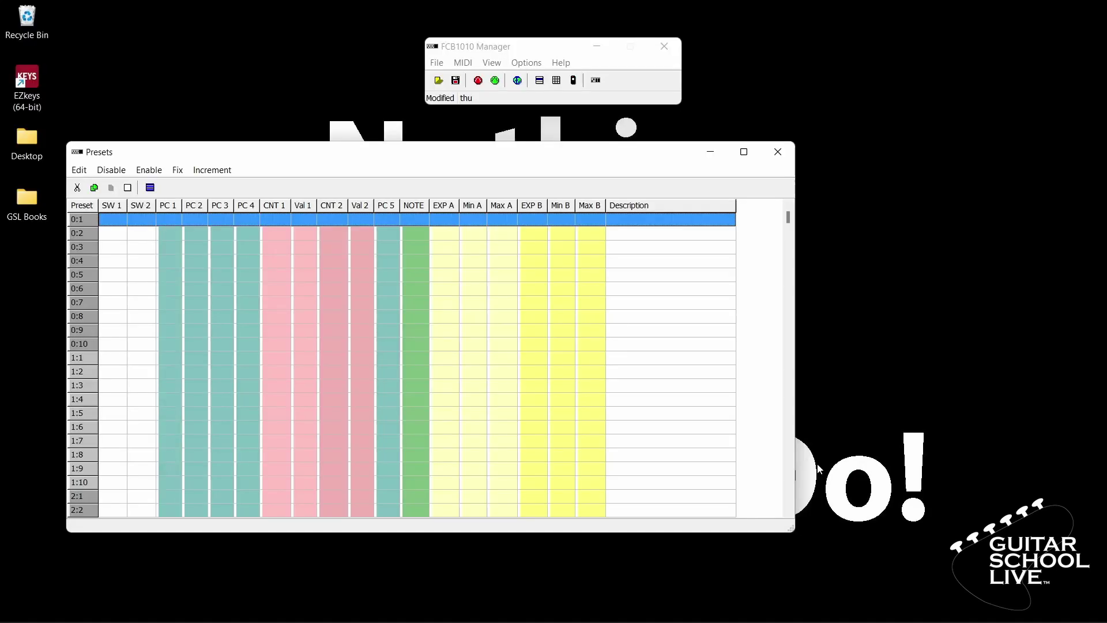
pyautogui.doubleClick(272, 218)
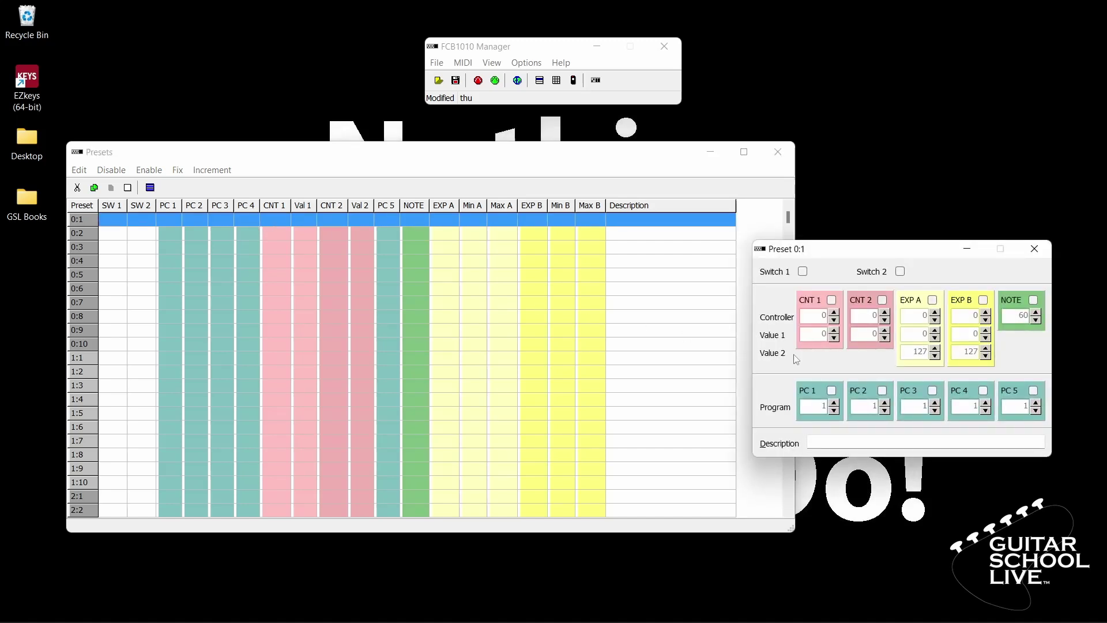
pyautogui.click(832, 390)
pyautogui.doubleClick(826, 406)
pyautogui.write('3')
# Enable PC 1 for preset 0:2 and set its program number to 8
pyautogui.click(192, 234)
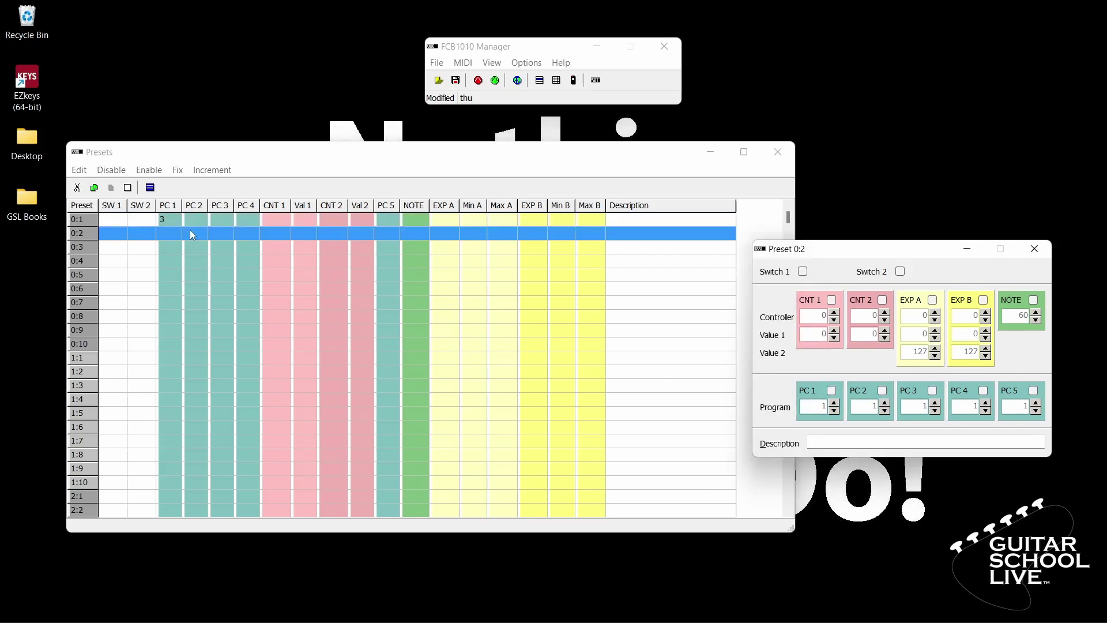
pyautogui.click(831, 390)
pyautogui.doubleClick(824, 407)
pyautogui.write('8')
# Enable PC 1 for preset 0:3 and set its program number to 12
pyautogui.click(166, 245)
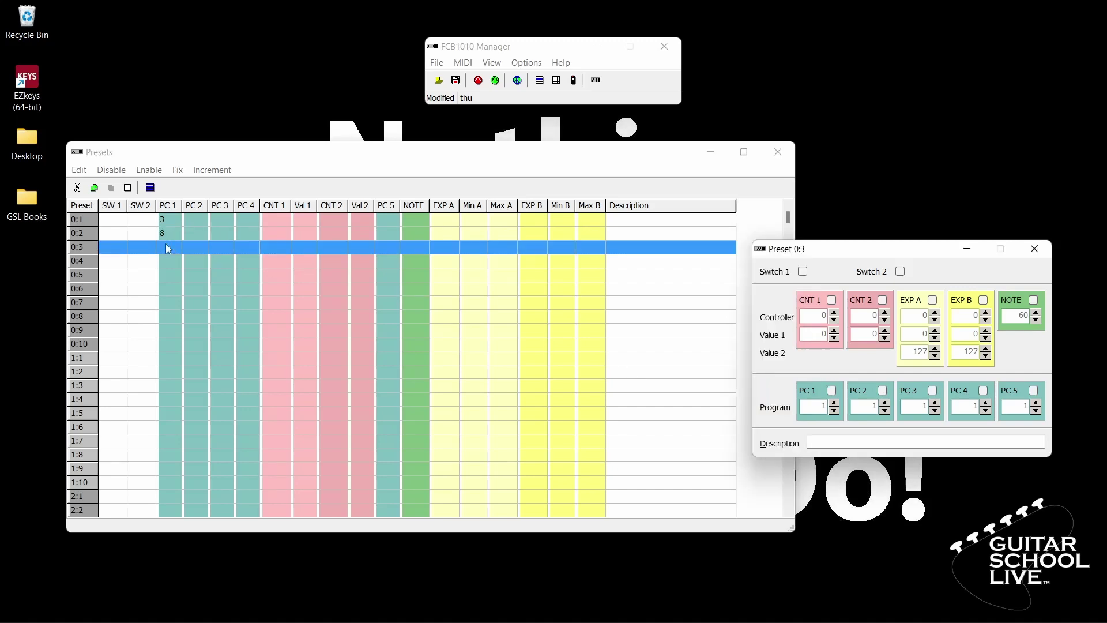
pyautogui.click(831, 390)
pyautogui.click(814, 407)
pyautogui.moveTo(815, 407); pyautogui.dragTo(825, 407)
pyautogui.click(825, 407)
pyautogui.write('2')
# Enable PC 1 for preset 0:4 and set its program number to 16
pyautogui.click(169, 261)
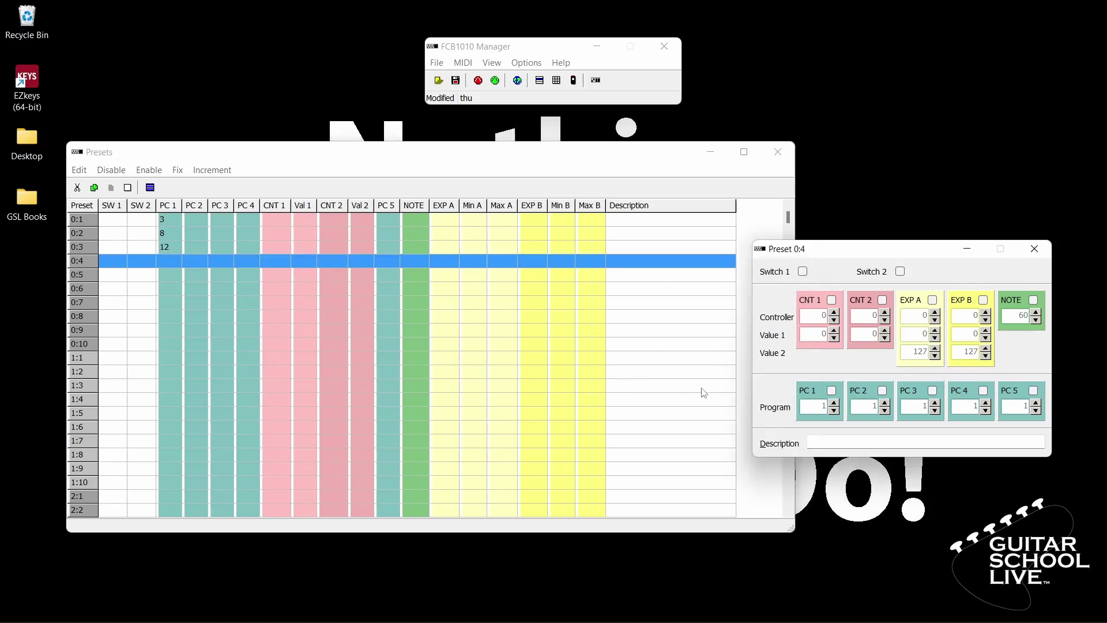
pyautogui.click(831, 390)
pyautogui.doubleClick(826, 404)
pyautogui.write('16')
# Enable PC 1 for preset 0:5 and set its program number to 18
pyautogui.click(178, 276)
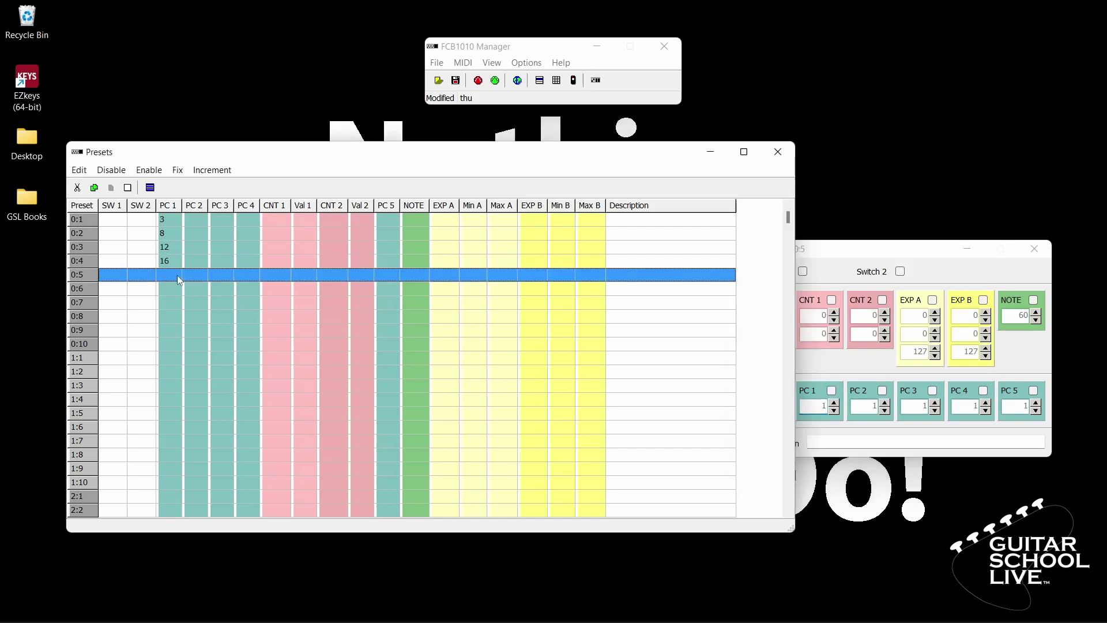
pyautogui.click(831, 392)
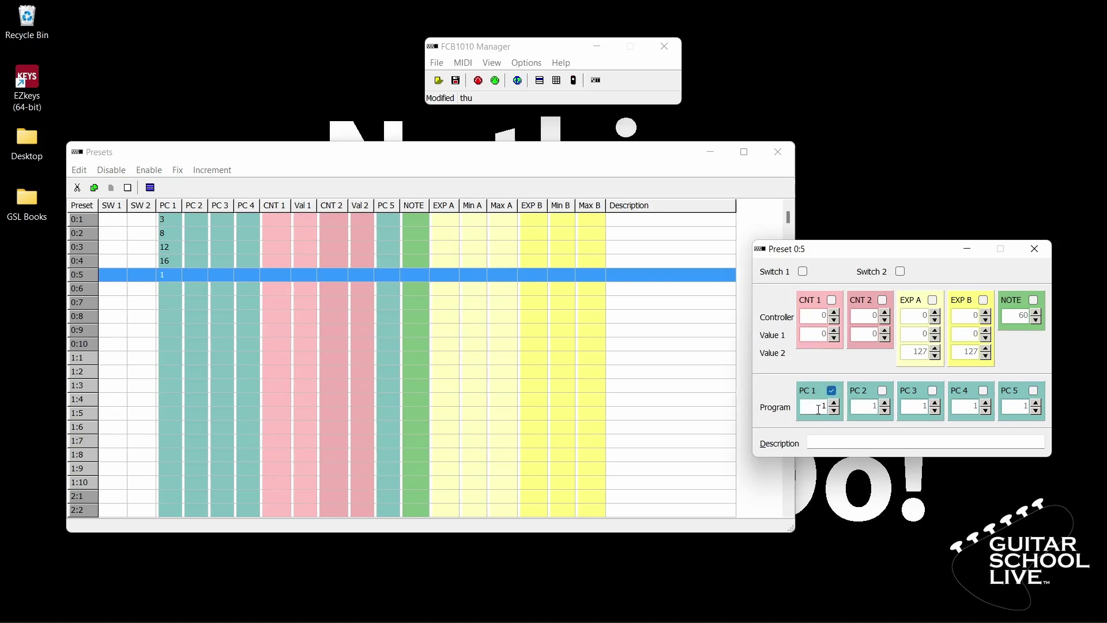
pyautogui.doubleClick(823, 406)
pyautogui.write('18')
# Enable both CNT 1 and CNT 2 for presets 0:6 through 0:10 at once
pyautogui.click(254, 289)
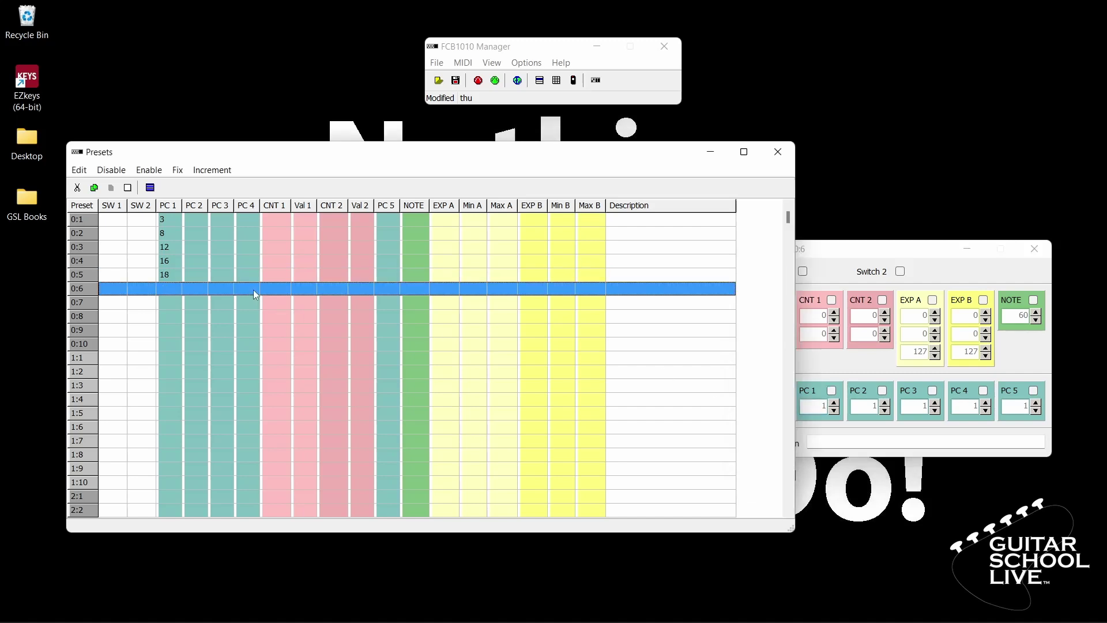
pyautogui.moveTo(254, 290); pyautogui.dragTo(251, 338)
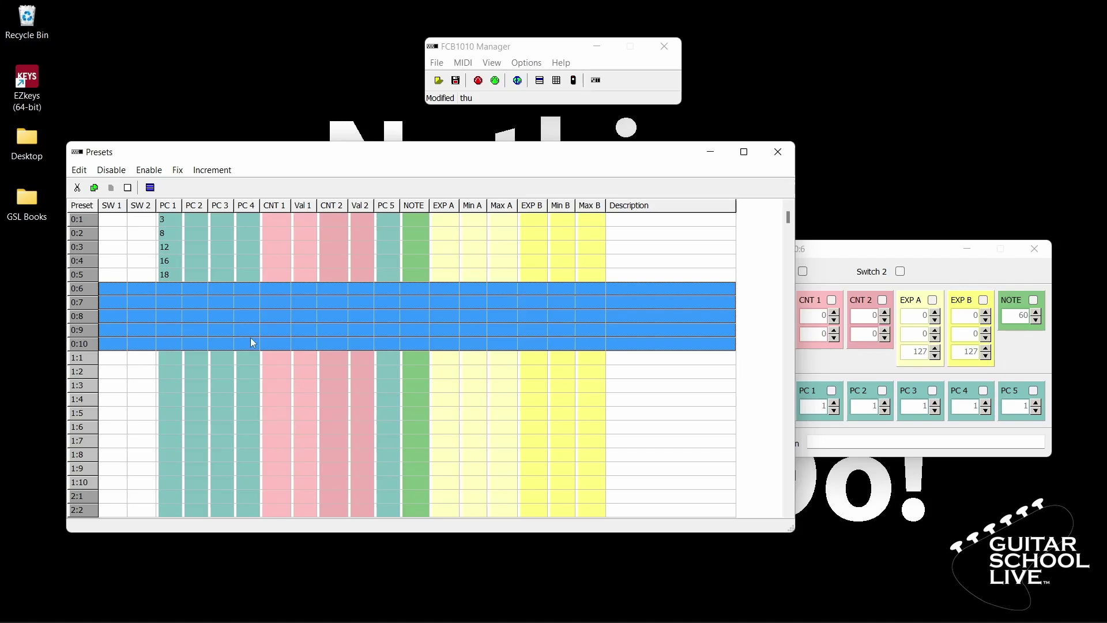
pyautogui.click(148, 170)
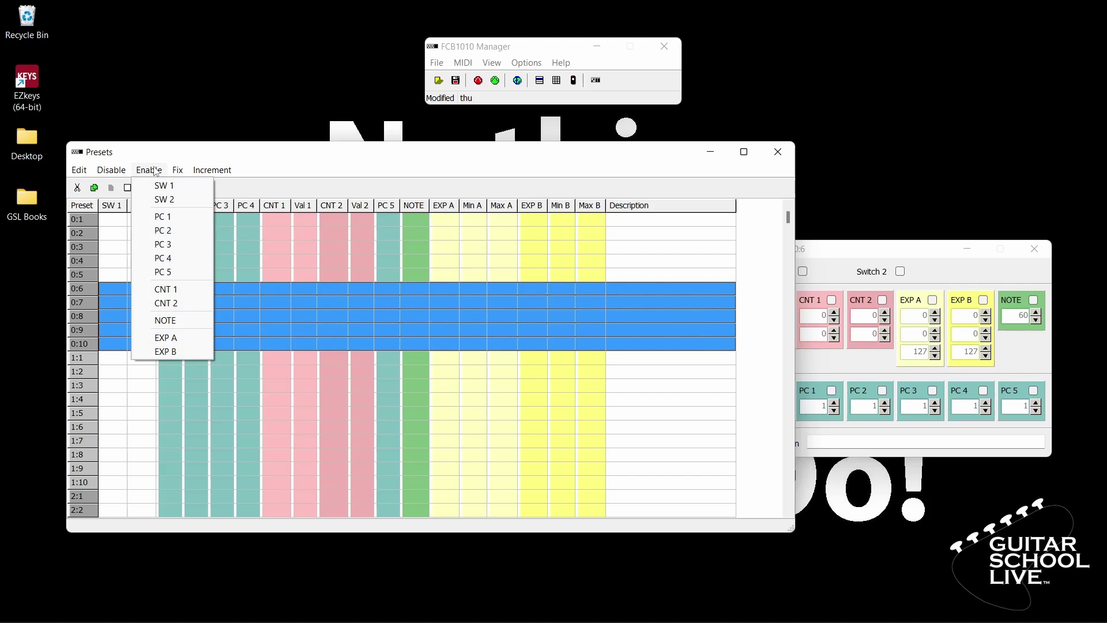
pyautogui.click(167, 289)
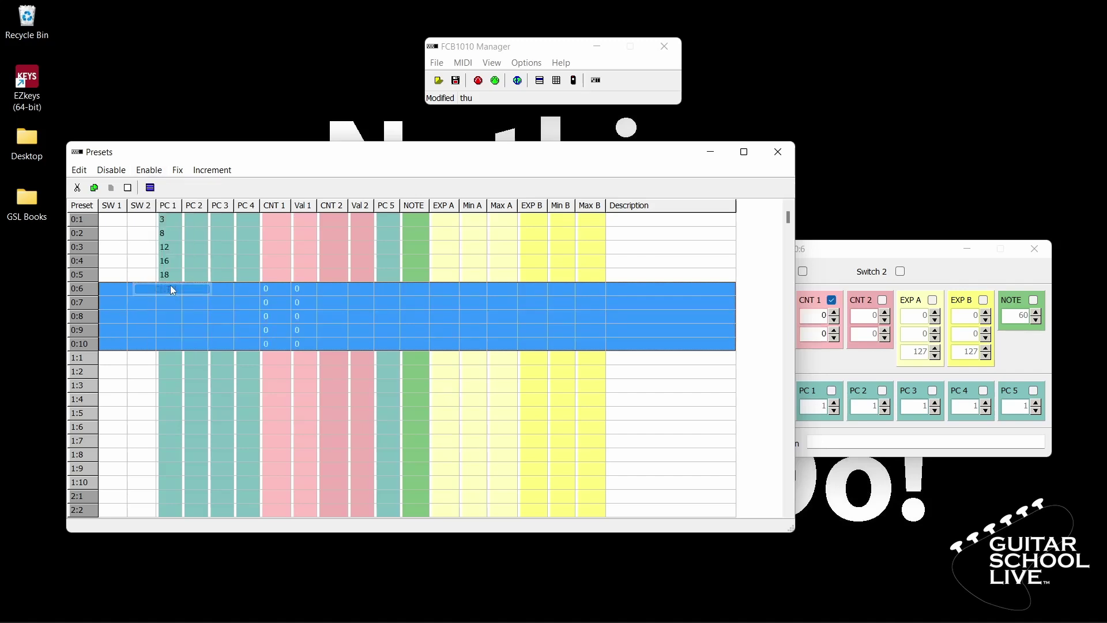
pyautogui.click(158, 173)
pyautogui.click(173, 300)
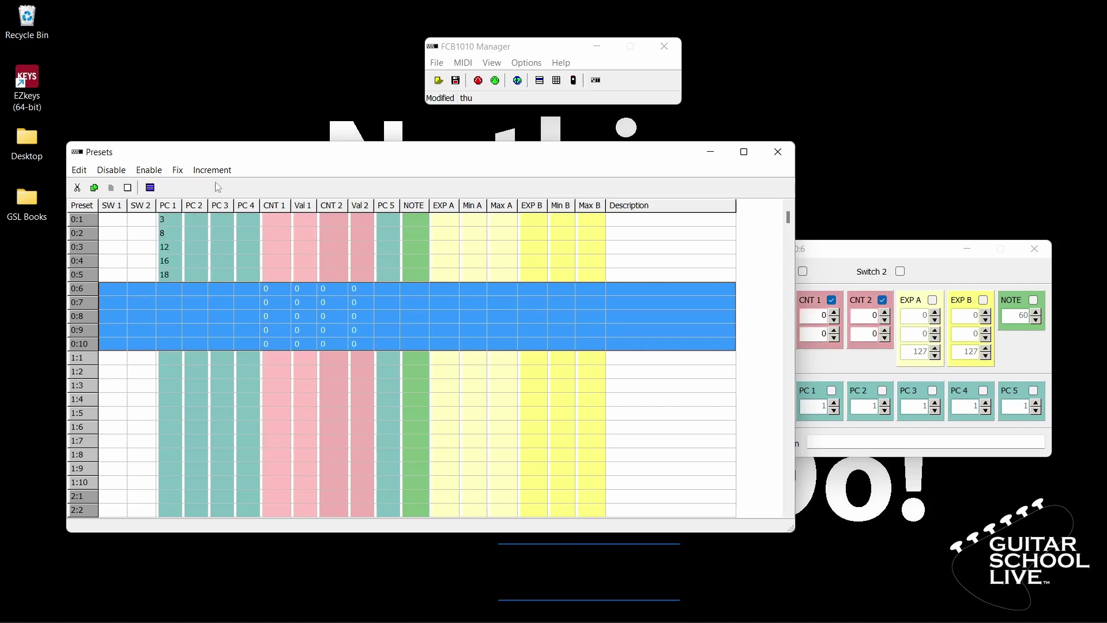
# Increment the CNT 1 controller numbers across presets 0:6 to 0:10, starting from 6
pyautogui.click(212, 169)
pyautogui.moveTo(252, 257)
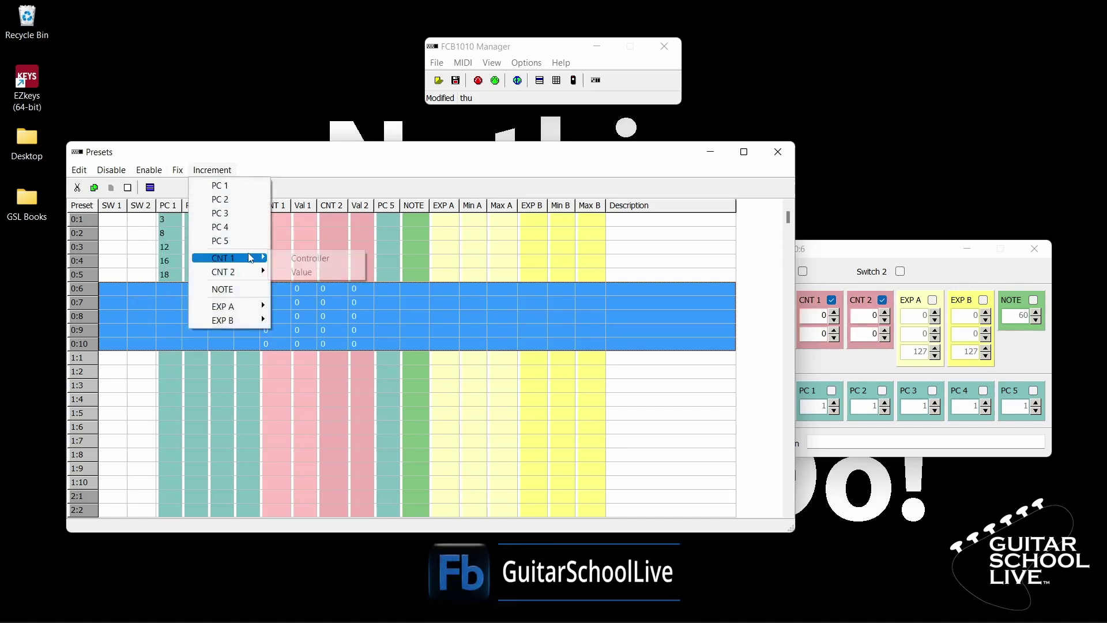
pyautogui.click(315, 258)
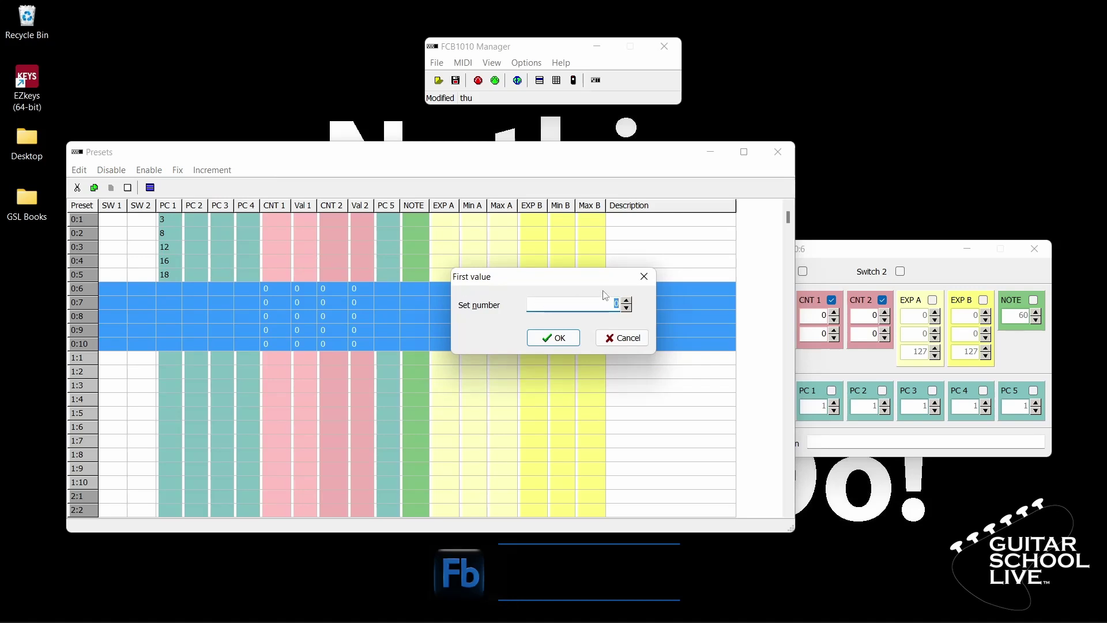
pyautogui.write('6')
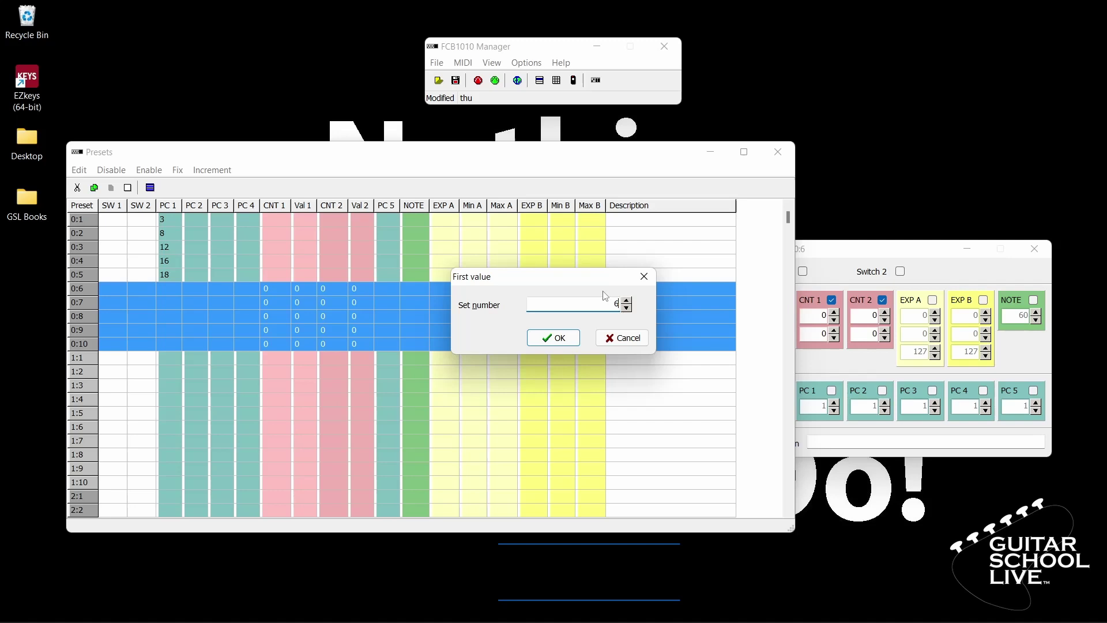
pyautogui.click(565, 338)
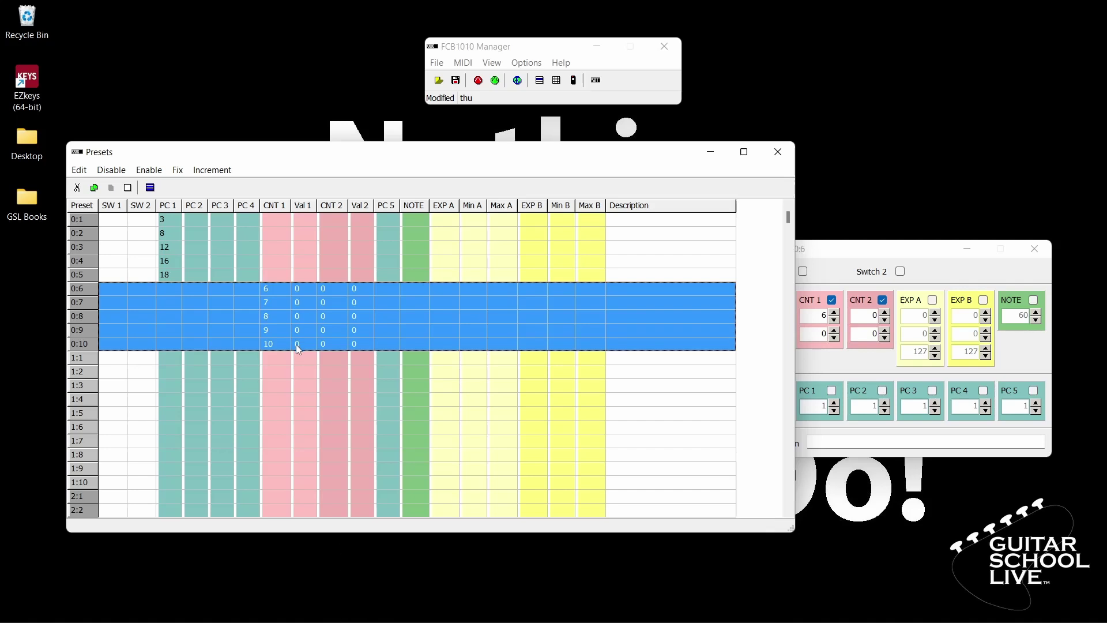
# Increment the CNT 2 controller numbers across presets 0:6 to 0:10, starting from 6
pyautogui.click(212, 170)
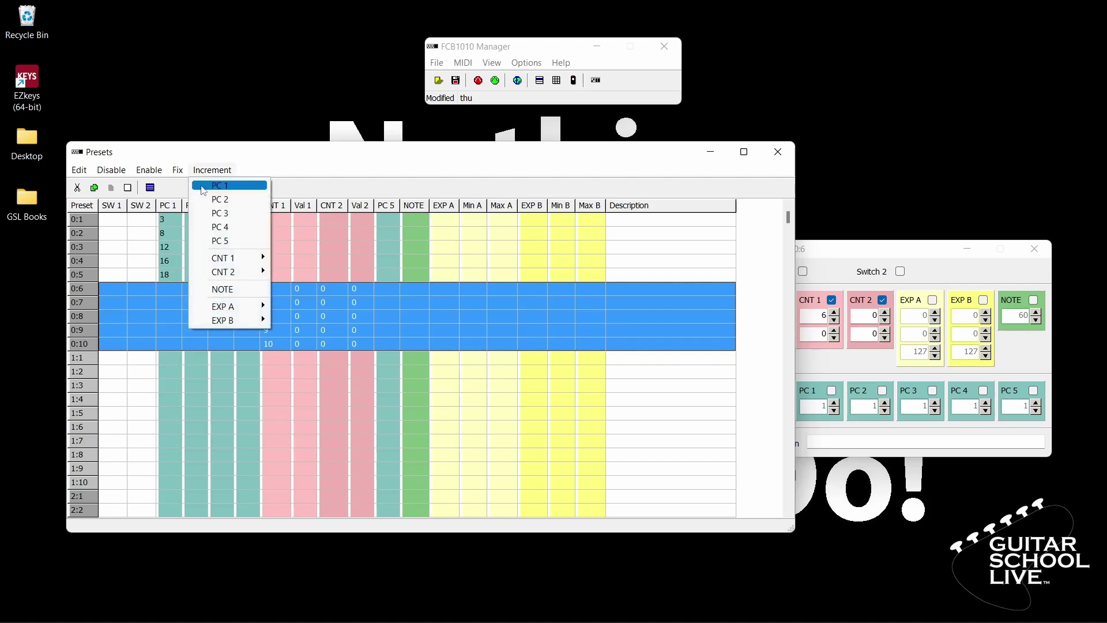
pyautogui.moveTo(242, 271)
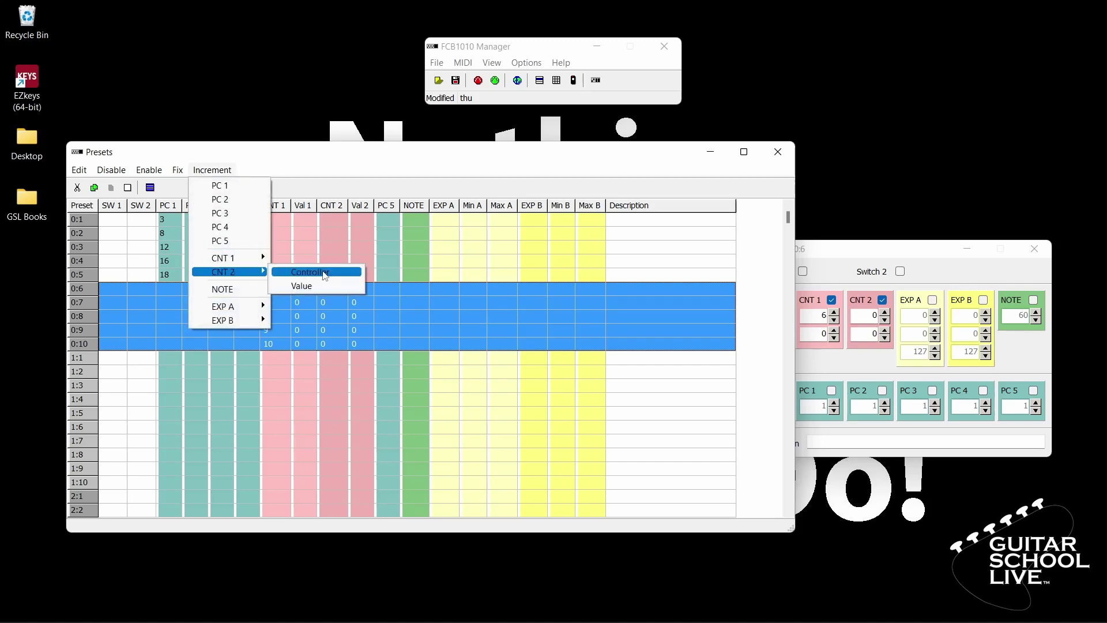
pyautogui.click(323, 272)
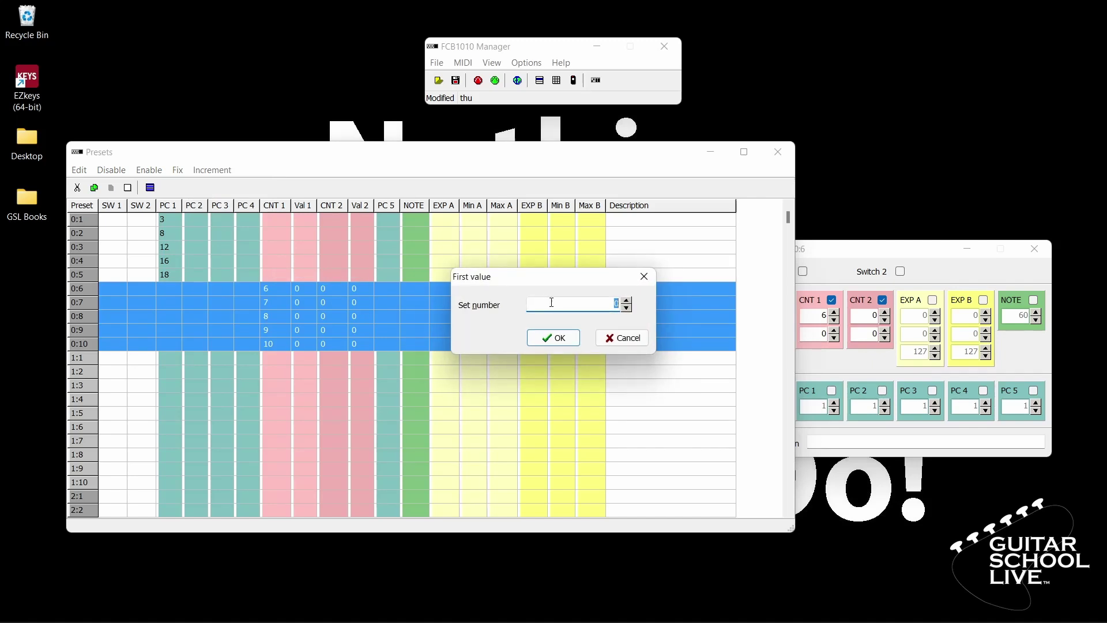
pyautogui.write('6')
pyautogui.click(553, 337)
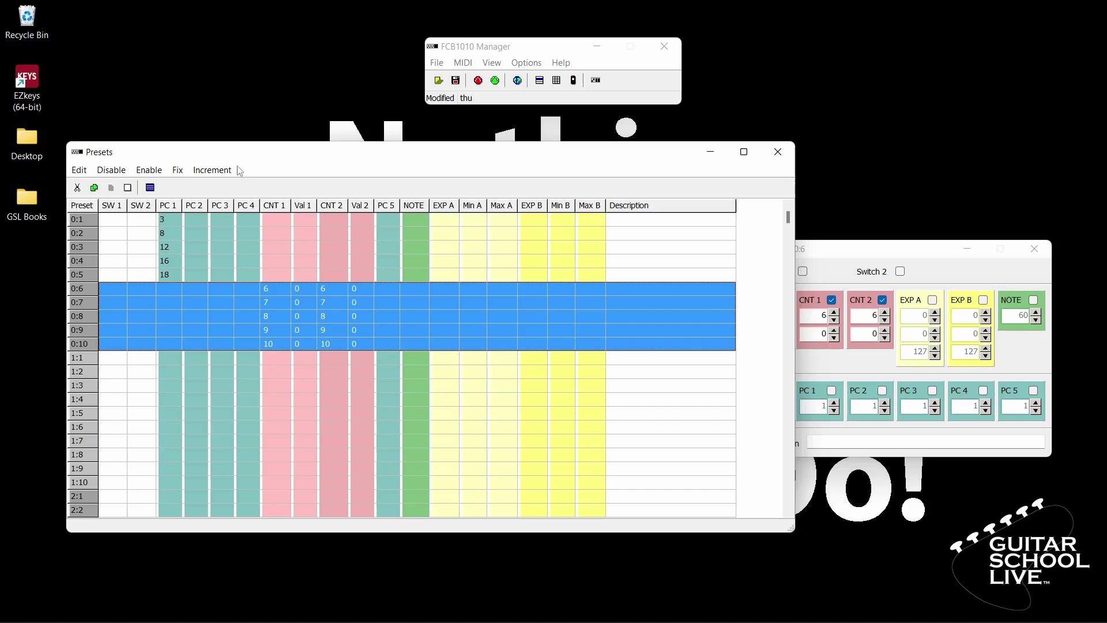
# Fix the CNT 2 value at 127 for all presets from 0:6 to 0:10
pyautogui.click(177, 170)
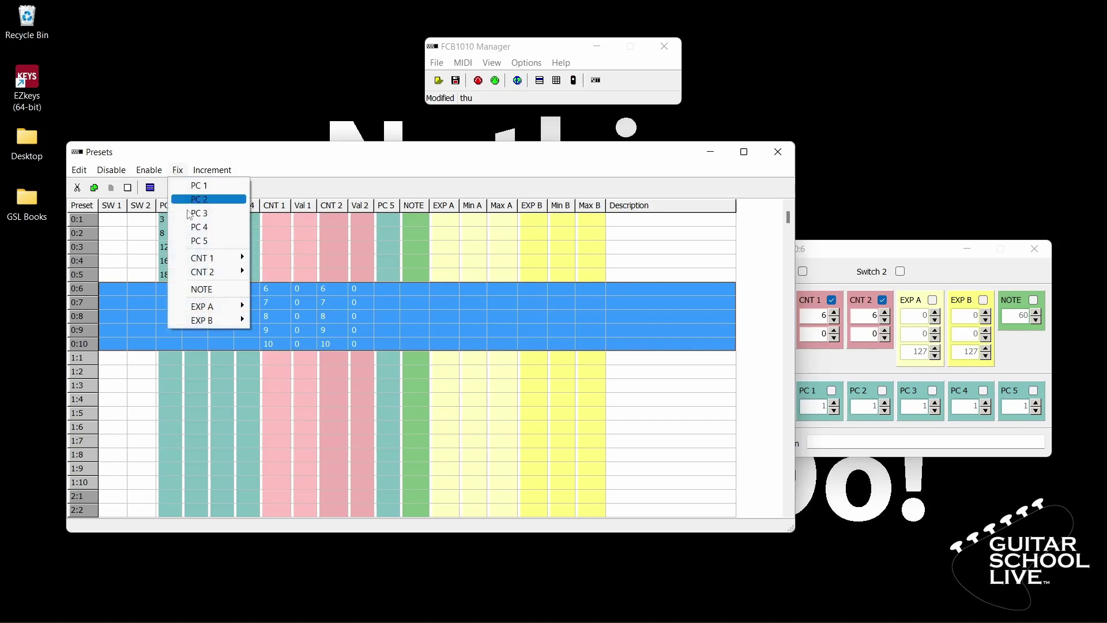
pyautogui.moveTo(239, 275)
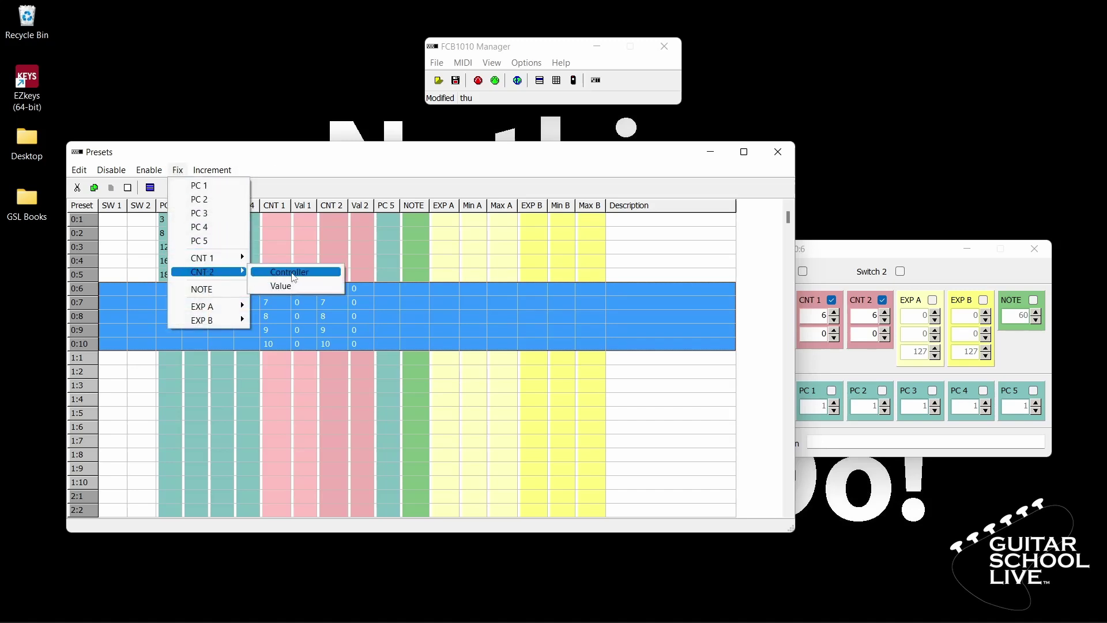
pyautogui.click(291, 286)
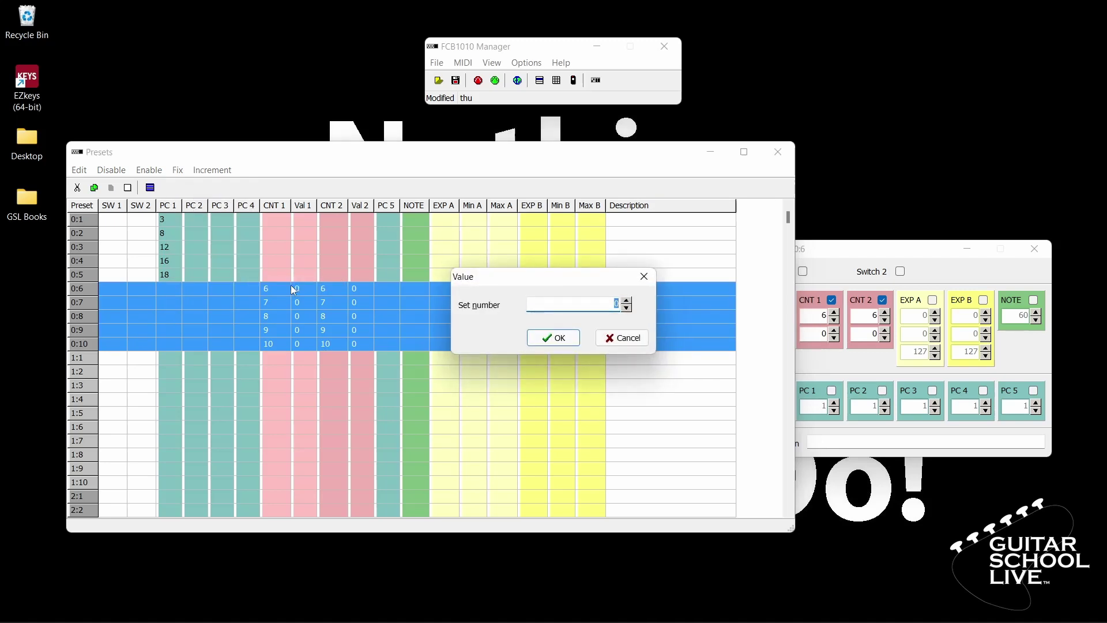
pyautogui.write('127')
pyautogui.click(549, 338)
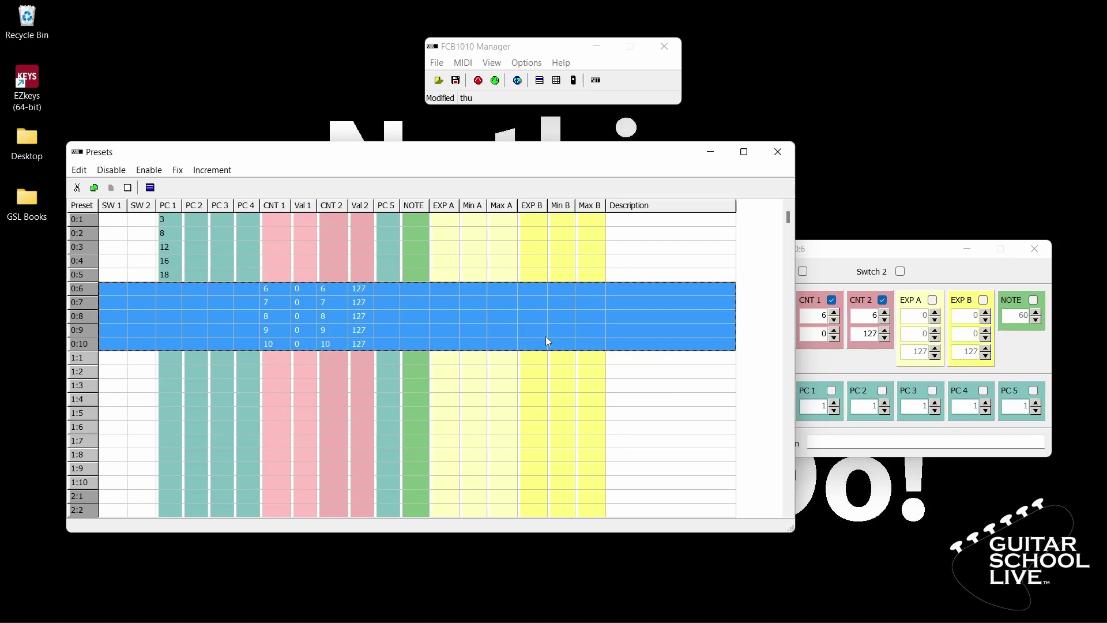
# Set the CNT 1 value of preset 0:8 to 60 and close the preset editor
pyautogui.click(252, 317)
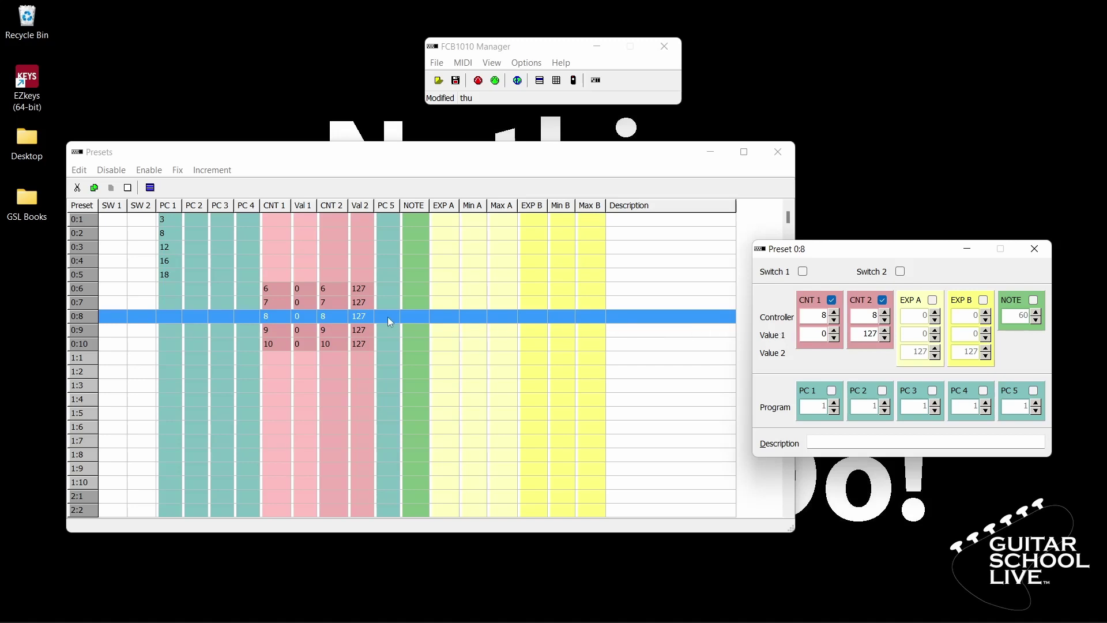
pyautogui.doubleClick(827, 333)
pyautogui.write('60')
pyautogui.press('Escape')
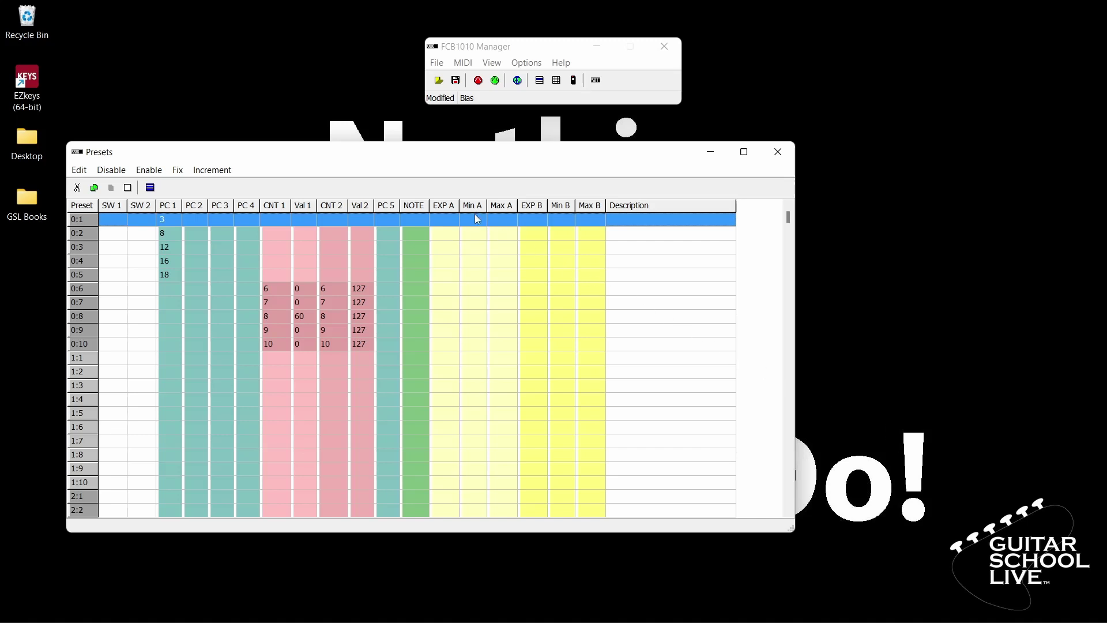
# Enable both expression pedals, EXP A and EXP B, for presets 0:1 through 0:10
pyautogui.moveTo(474, 217); pyautogui.dragTo(481, 344)
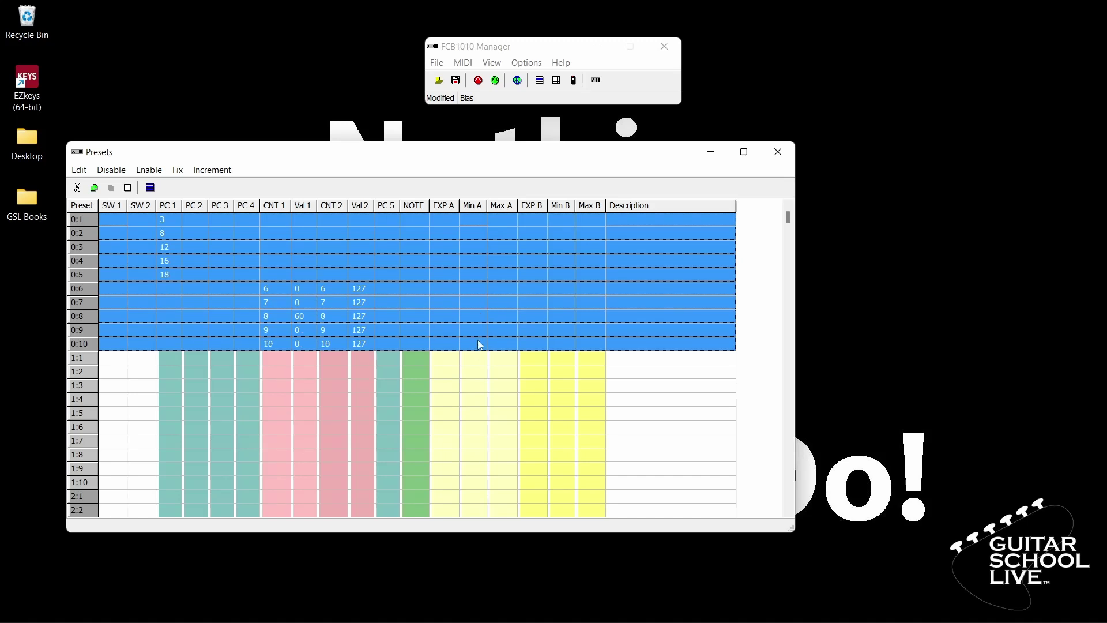
pyautogui.click(149, 170)
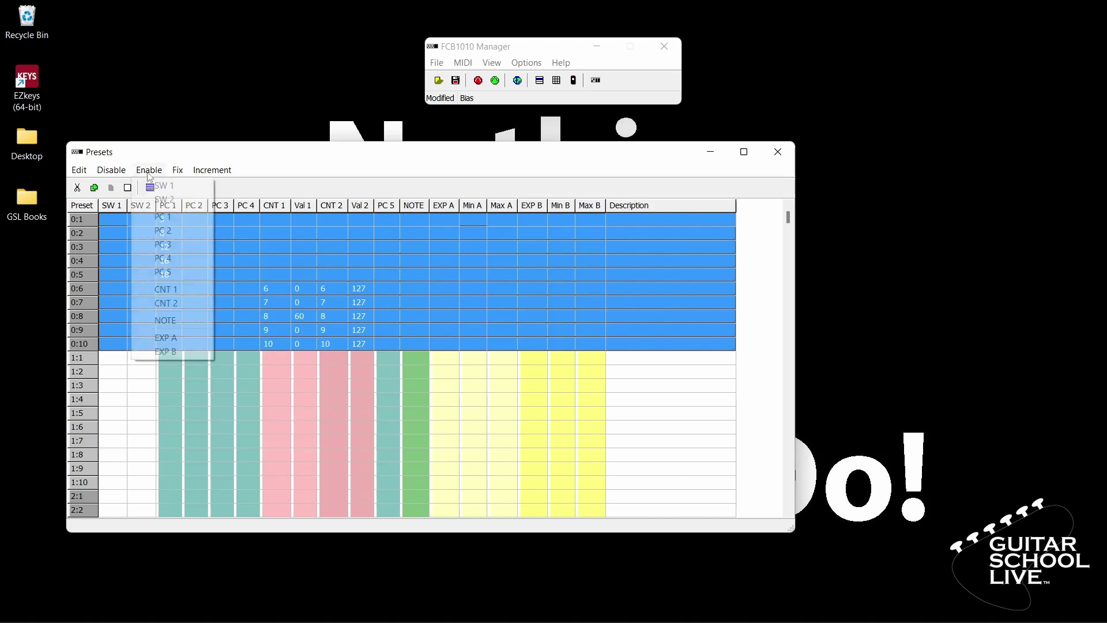
pyautogui.click(176, 338)
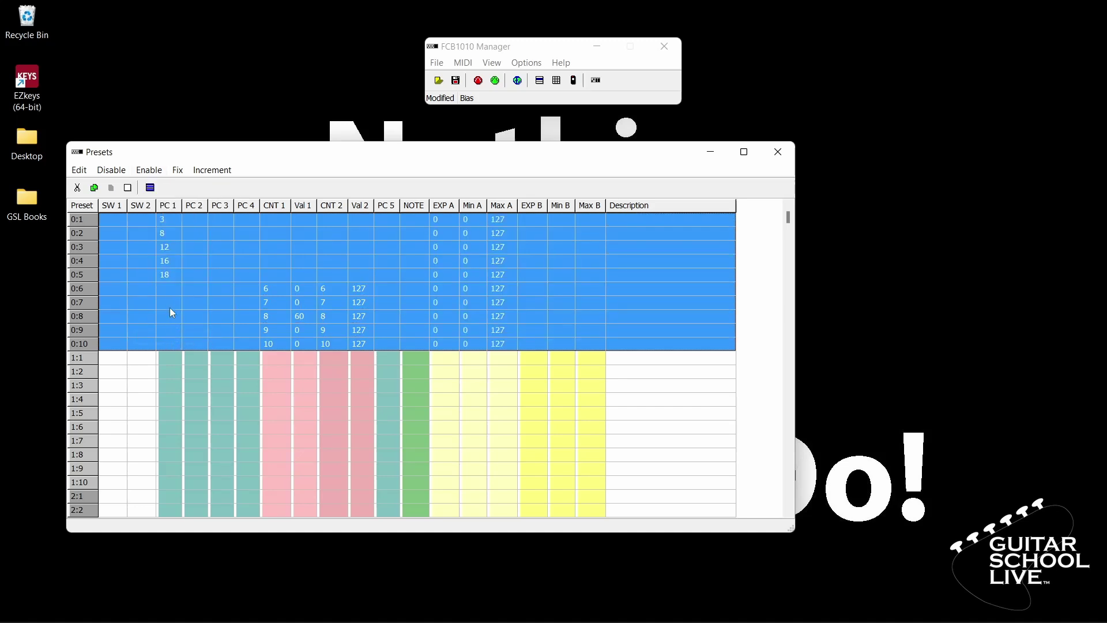
pyautogui.click(157, 172)
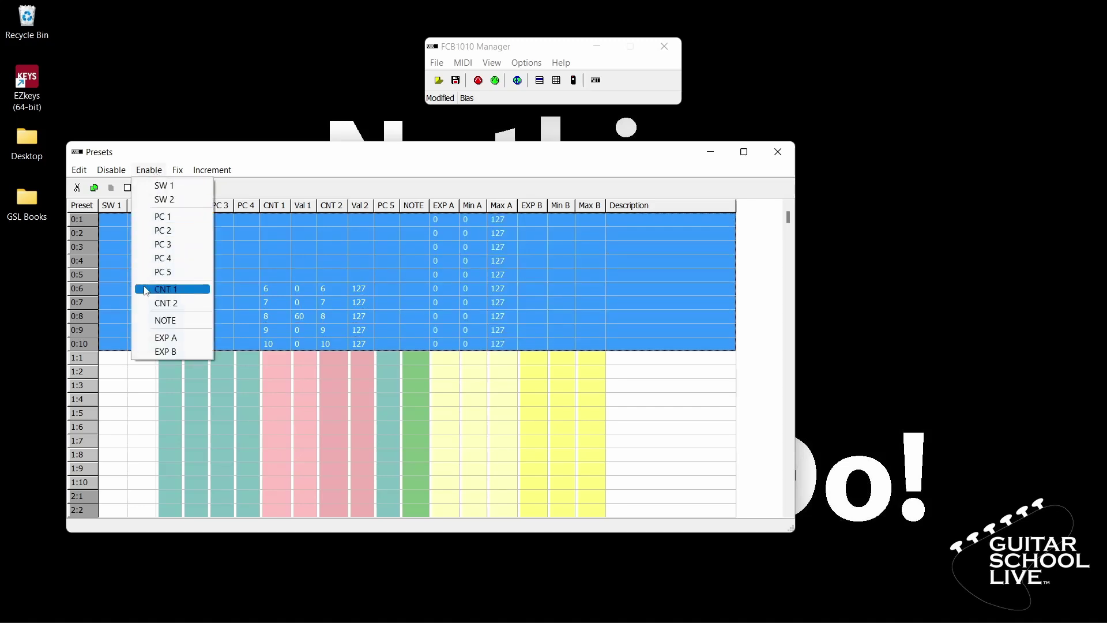
pyautogui.click(162, 352)
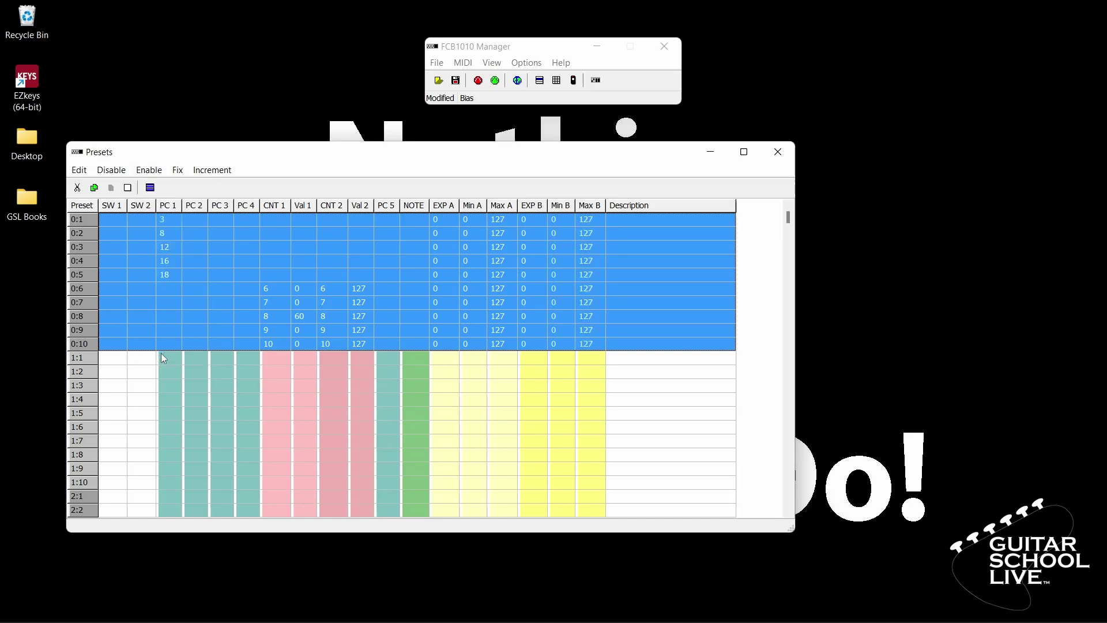
# Fix the EXP A controller number at 100 for presets 0:1 through 0:10
pyautogui.click(178, 171)
pyautogui.moveTo(202, 311)
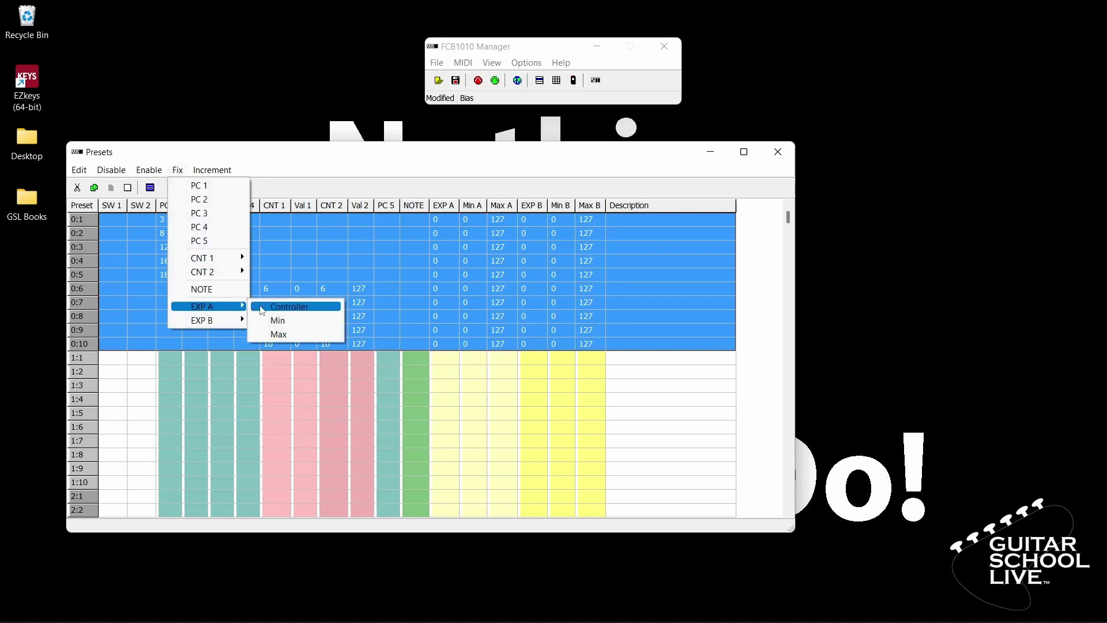
pyautogui.click(285, 306)
pyautogui.write('100')
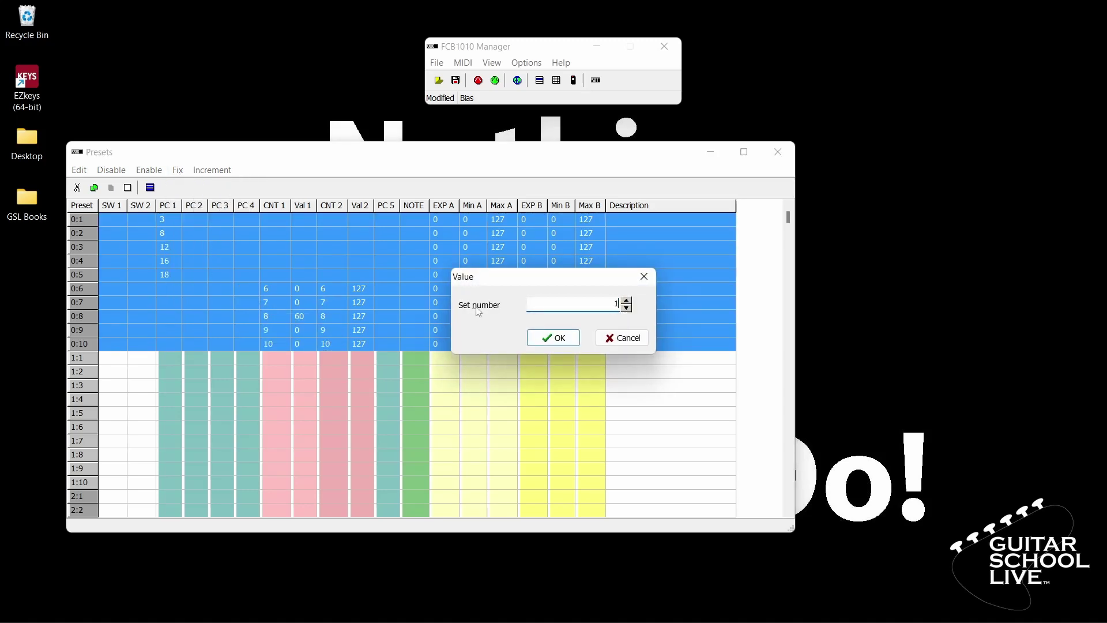
pyautogui.click(542, 338)
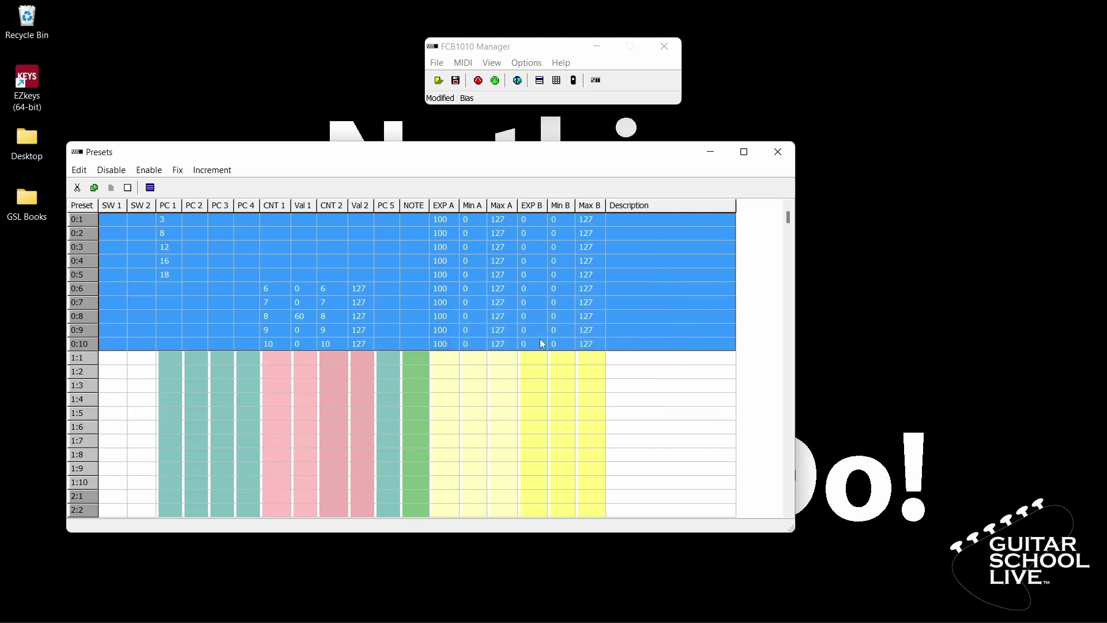